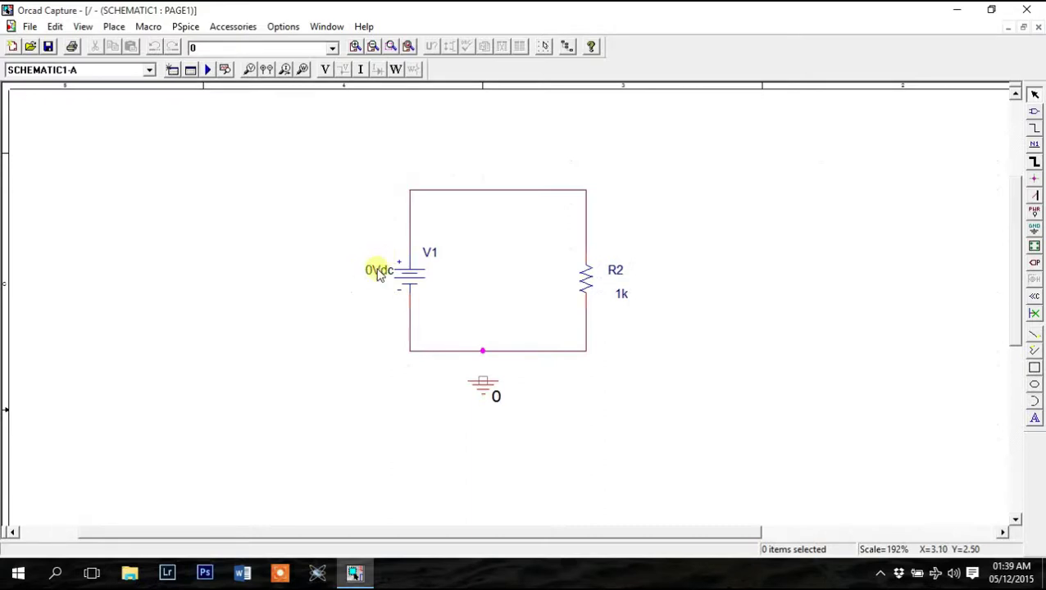
# Change V1's value to 10Vdc and show it with Name and Value format as 'DC = 10Vdc'
pyautogui.doubleClick(379, 273)
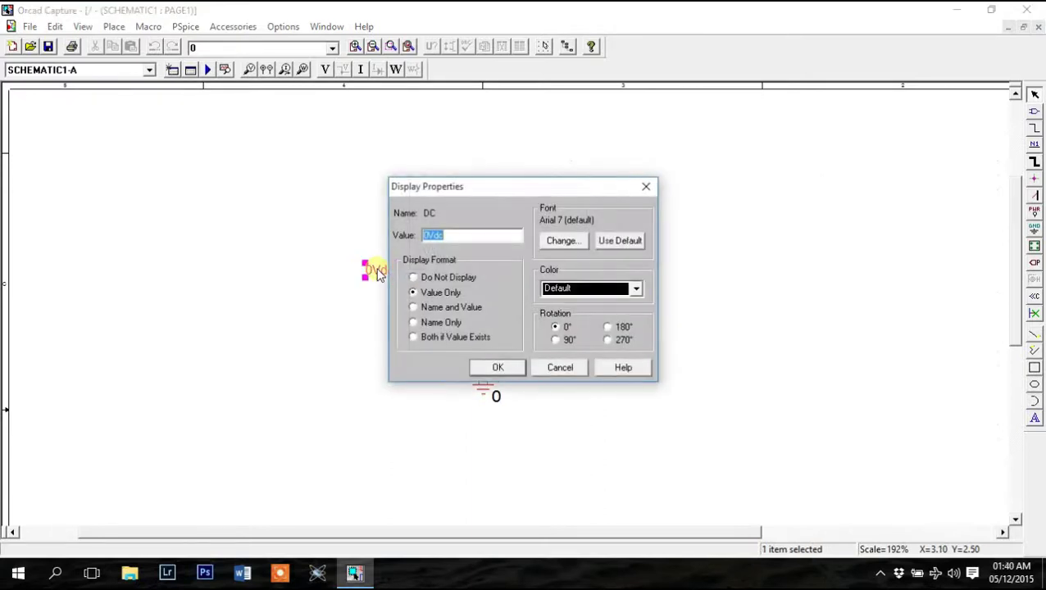
pyautogui.click(427, 237)
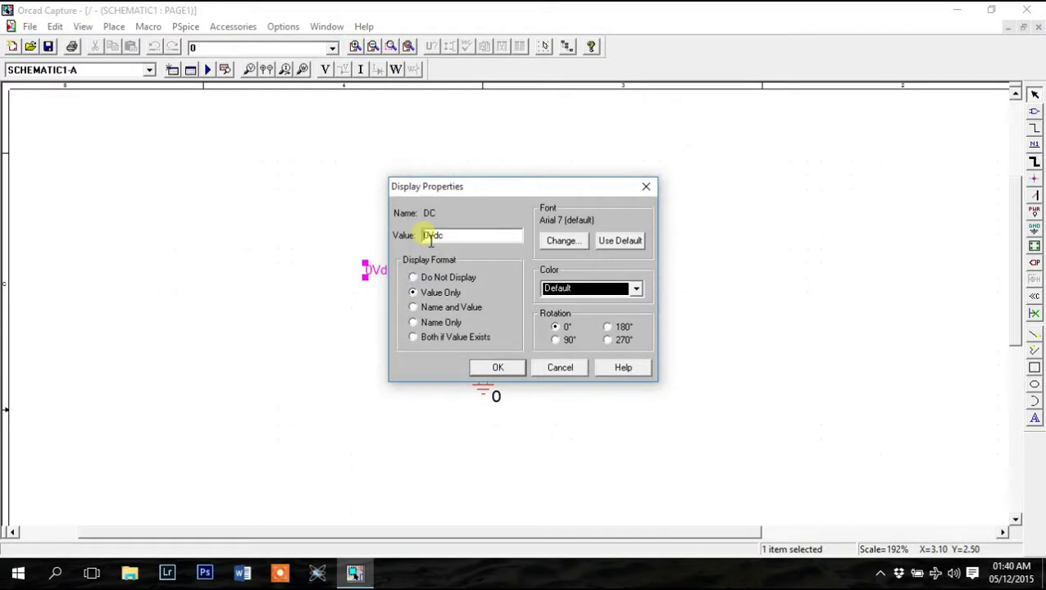
pyautogui.write('1')
pyautogui.click(433, 309)
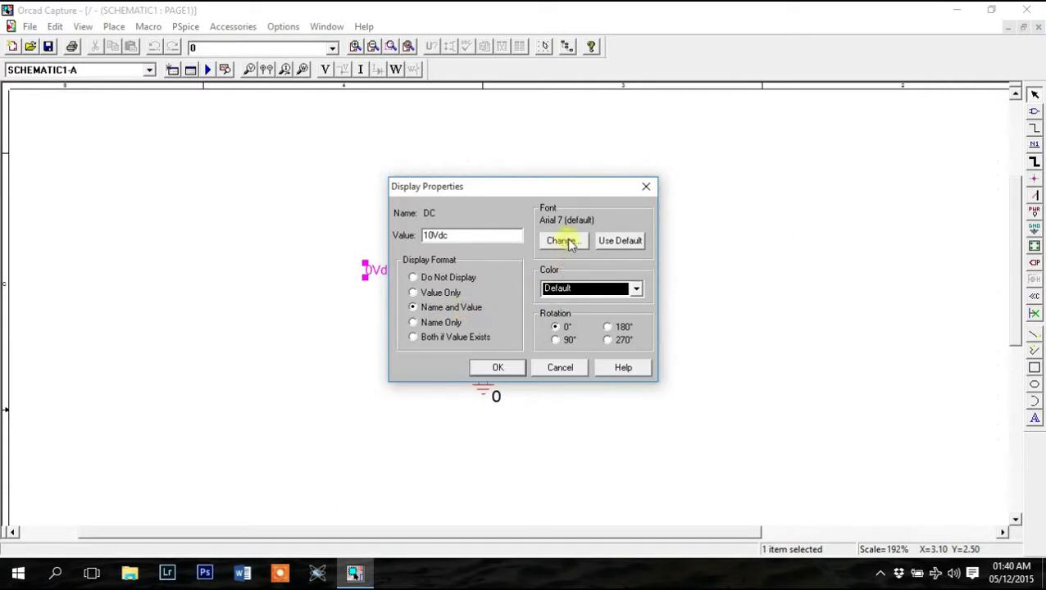
pyautogui.moveTo(571, 245); pyautogui.dragTo(589, 305)
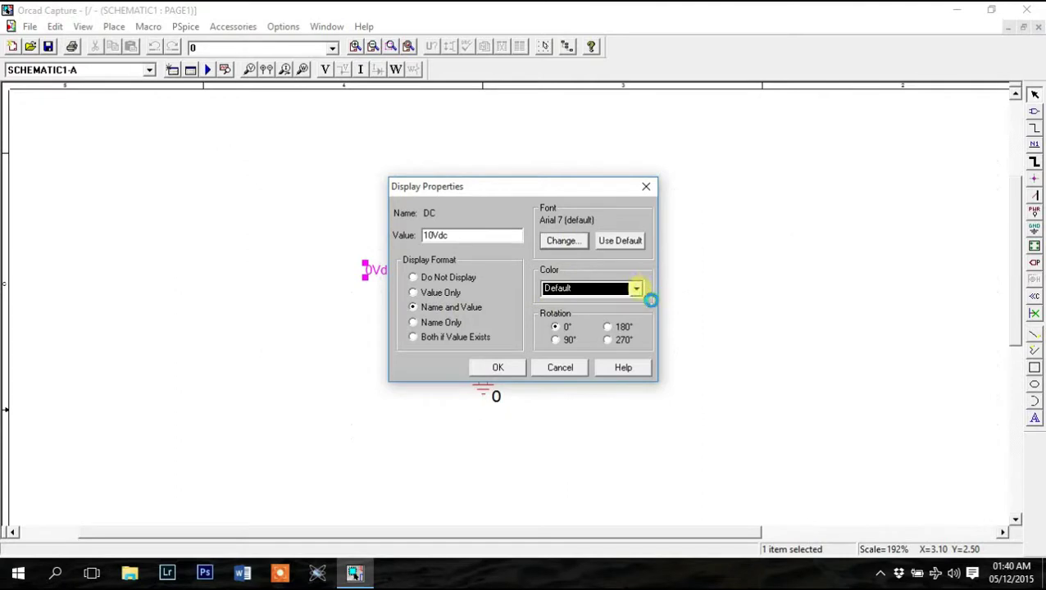
pyautogui.click(640, 218)
pyautogui.click(497, 368)
pyautogui.click(426, 299)
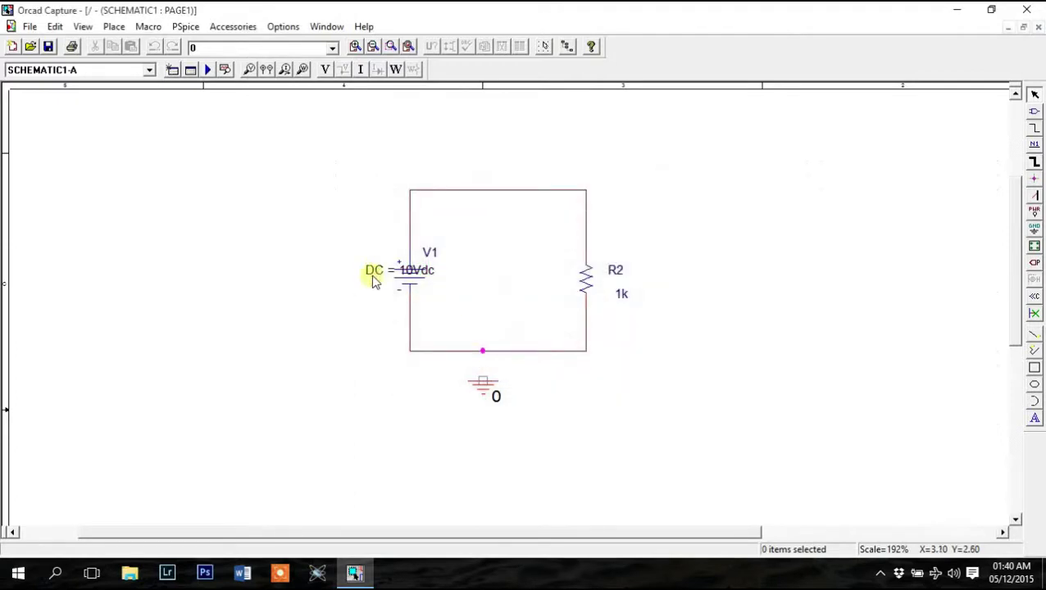
# Move the DC = 10Vdc label left of V1 and wire the ground symbol to the loop's bottom wire
pyautogui.moveTo(373, 280); pyautogui.dragTo(326, 297)
pyautogui.click(486, 396)
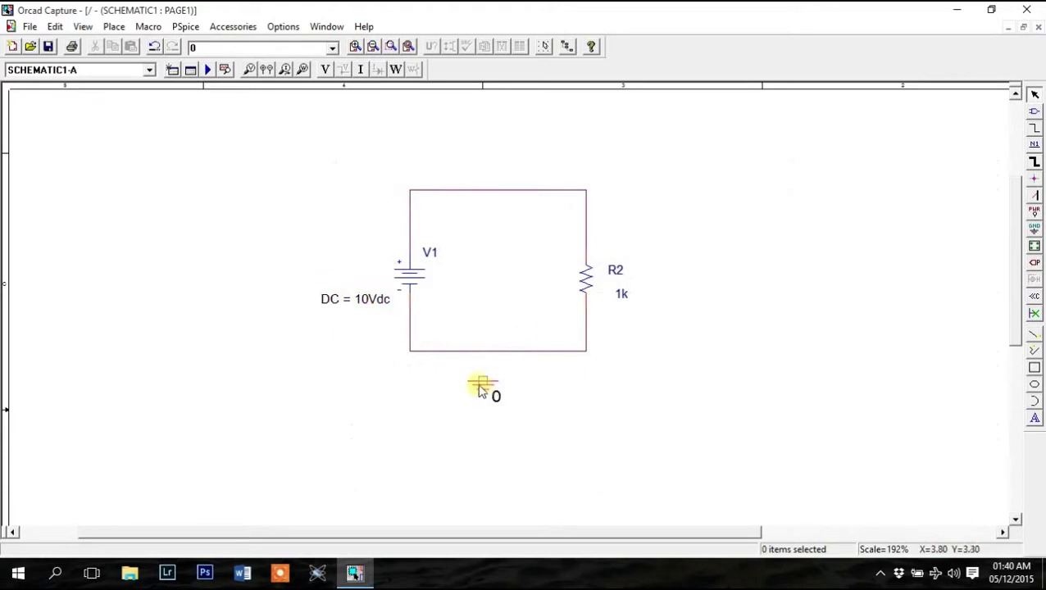
pyautogui.click(481, 386)
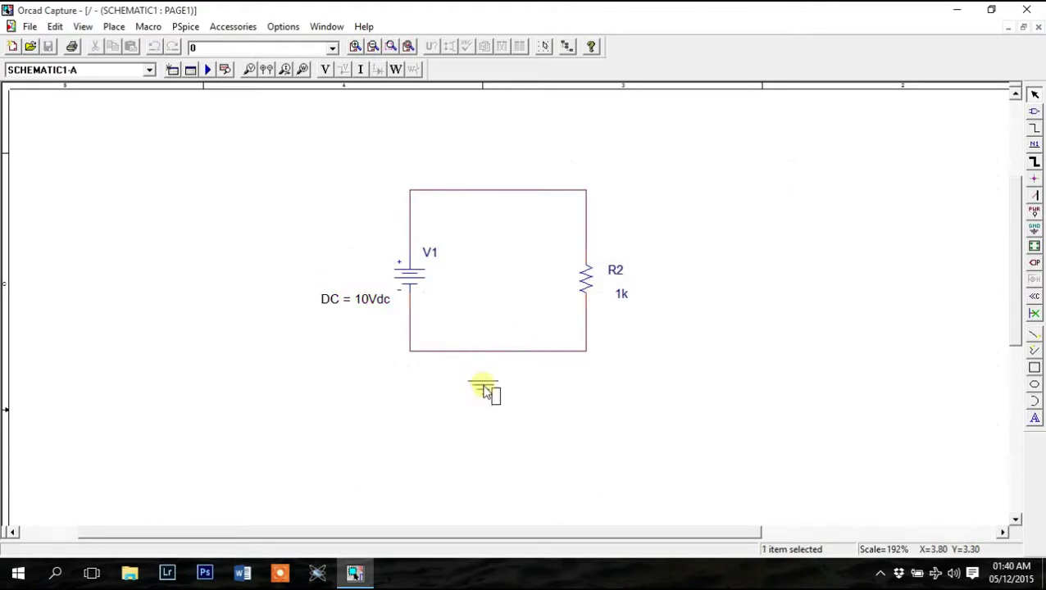
pyautogui.moveTo(485, 392); pyautogui.dragTo(493, 350)
pyautogui.click(1035, 127)
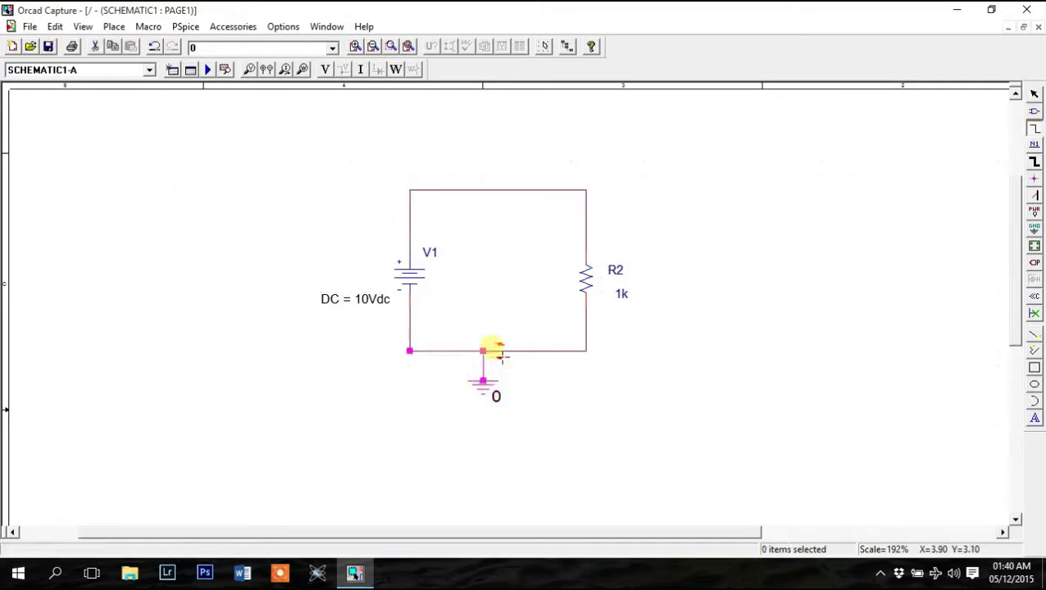
pyautogui.press('Escape')
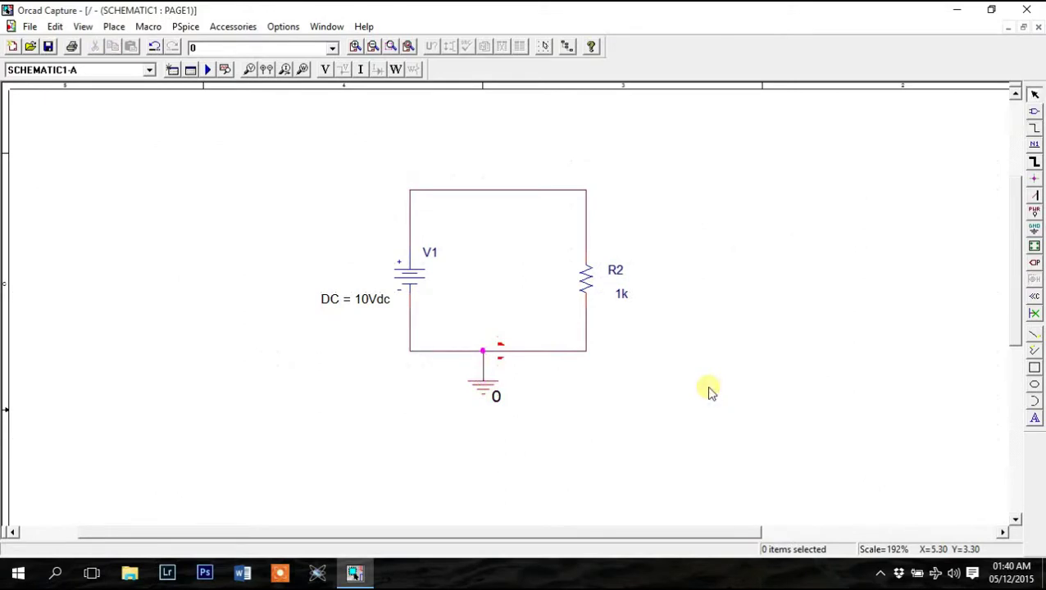
# Create simulation profile '1' using Time Domain (Transient) analysis with a 1000ns run time
pyautogui.click(179, 70)
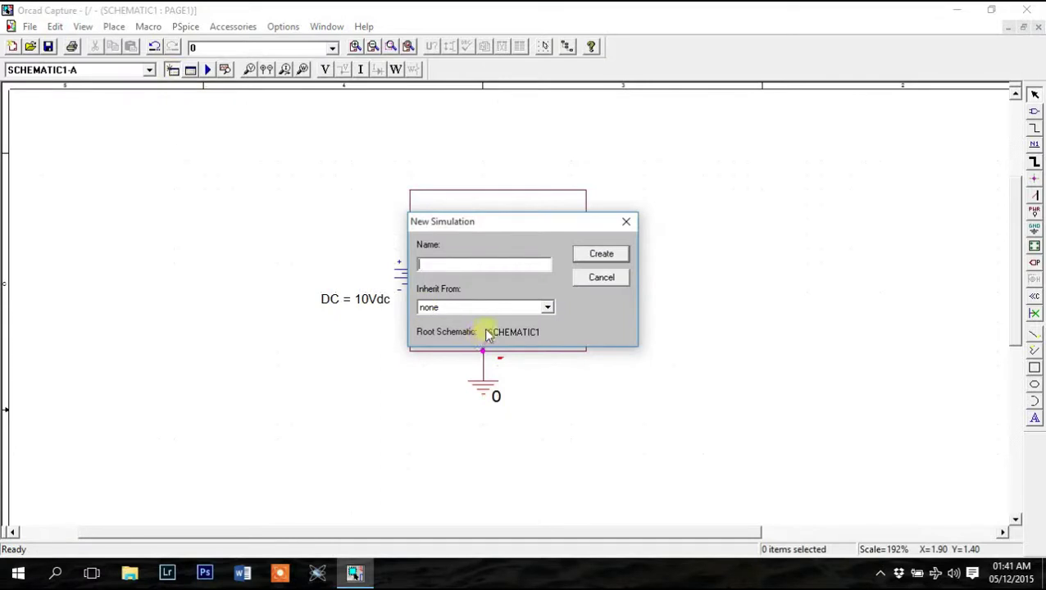
pyautogui.write('1')
pyautogui.click(600, 254)
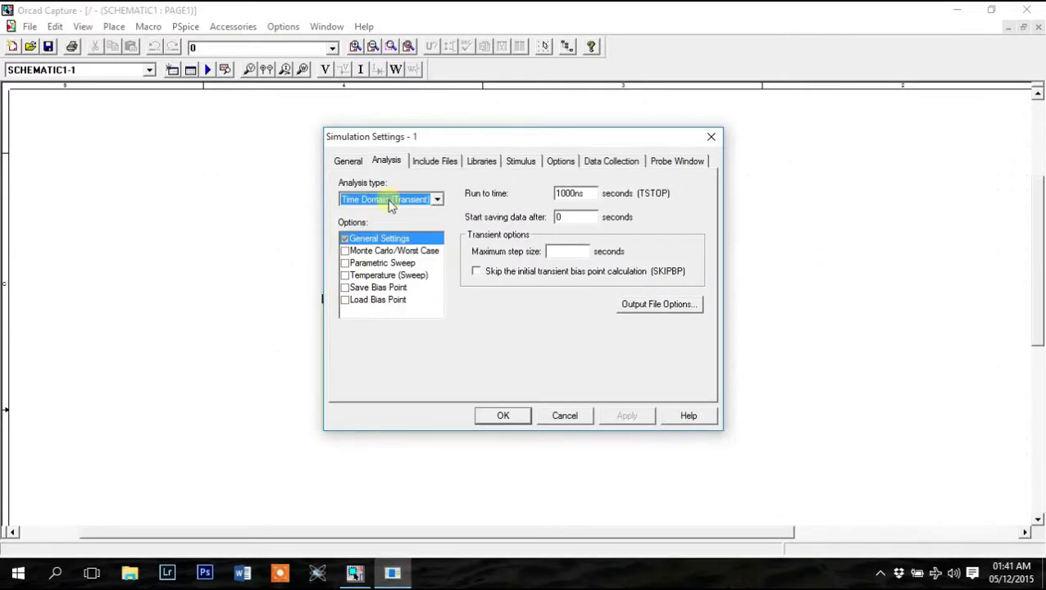
pyautogui.click(391, 201)
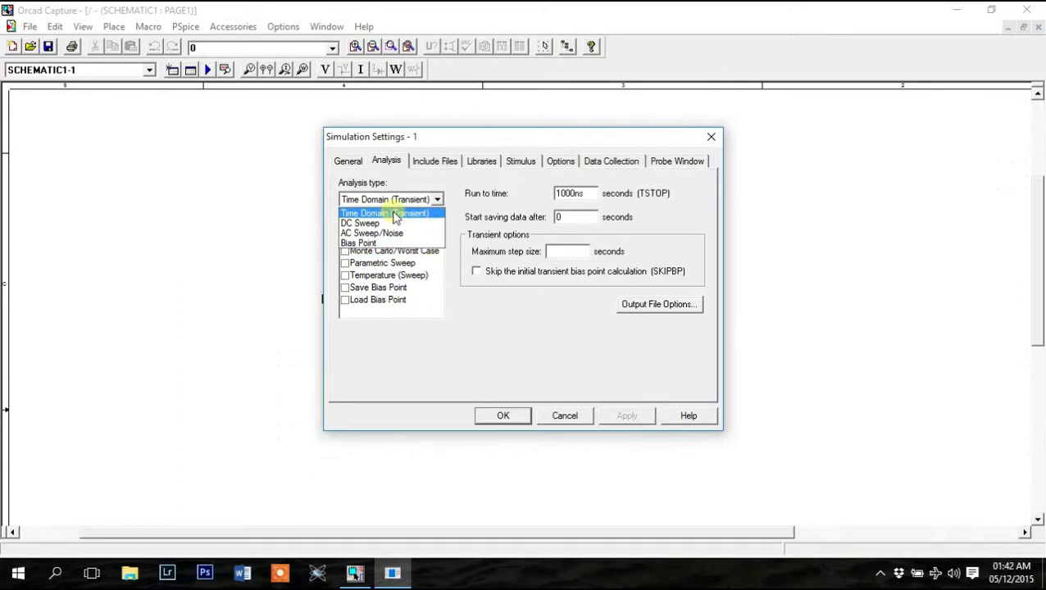
pyautogui.click(394, 215)
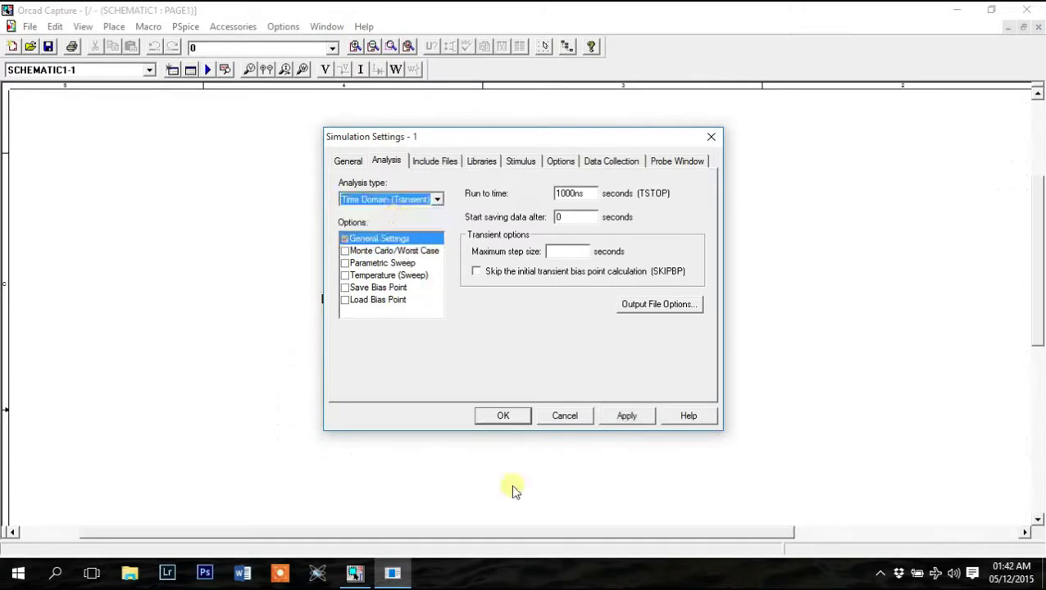
pyautogui.click(517, 416)
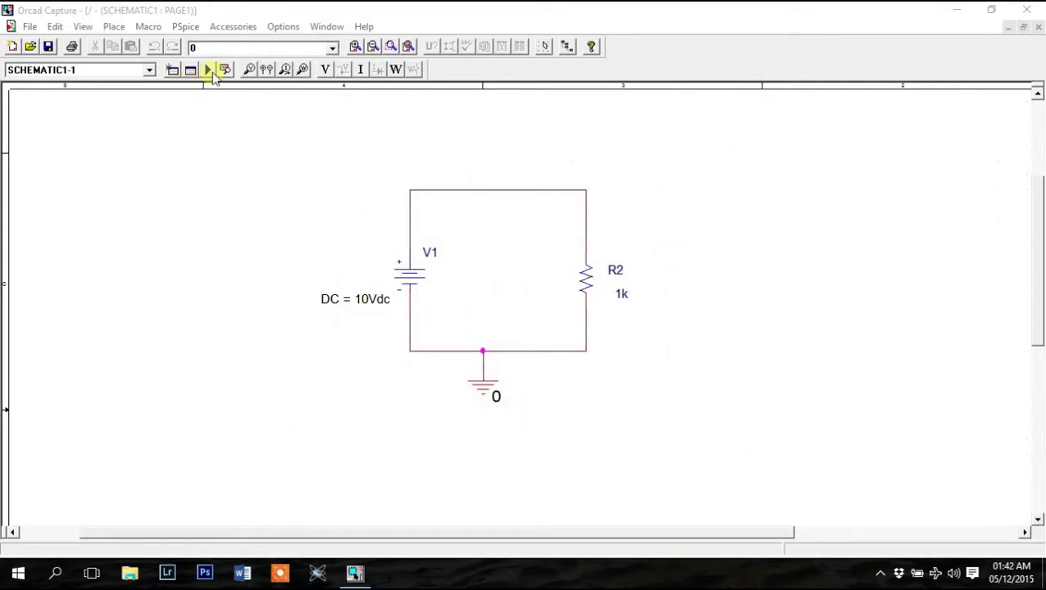
# Run PSpice and display the bias voltages, currents and powers on the schematic
pyautogui.click(209, 71)
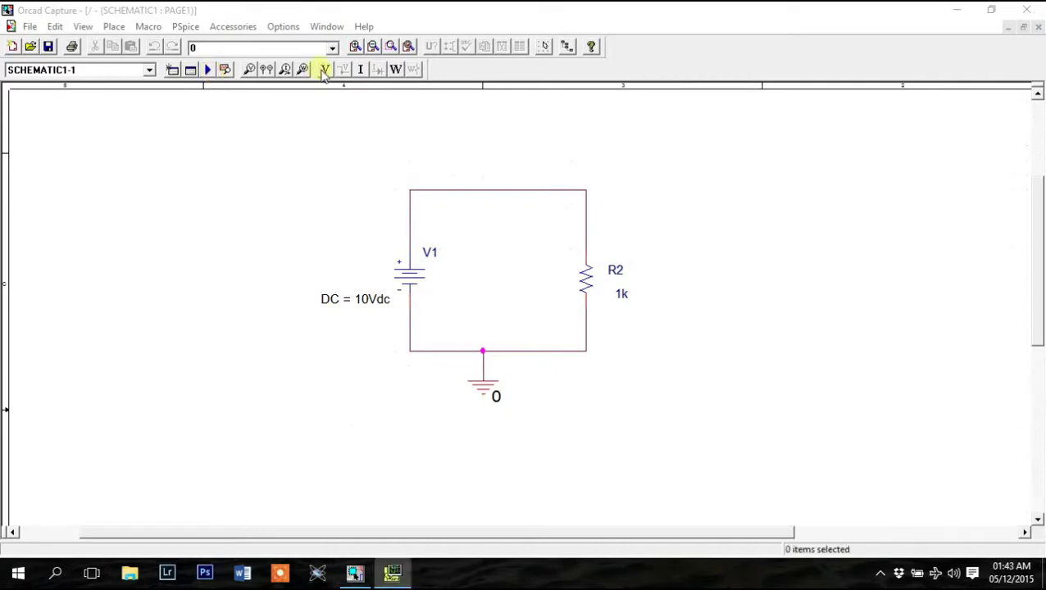
pyautogui.click(361, 69)
pyautogui.click(394, 69)
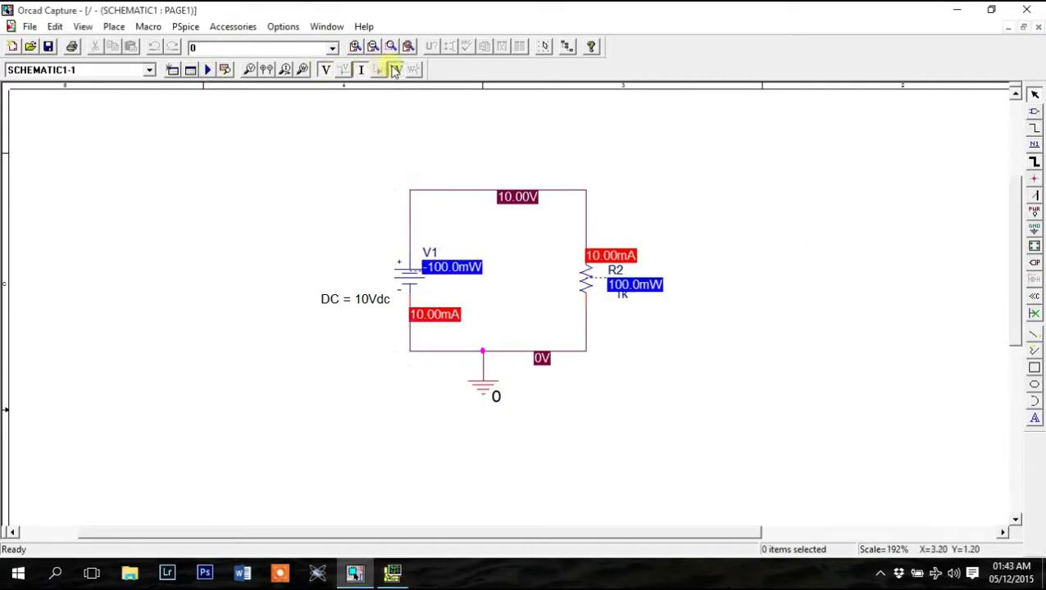
# Move the 10.00V, 10.00mA and 100.0mW labels clear of the wires
pyautogui.moveTo(507, 208); pyautogui.dragTo(525, 161)
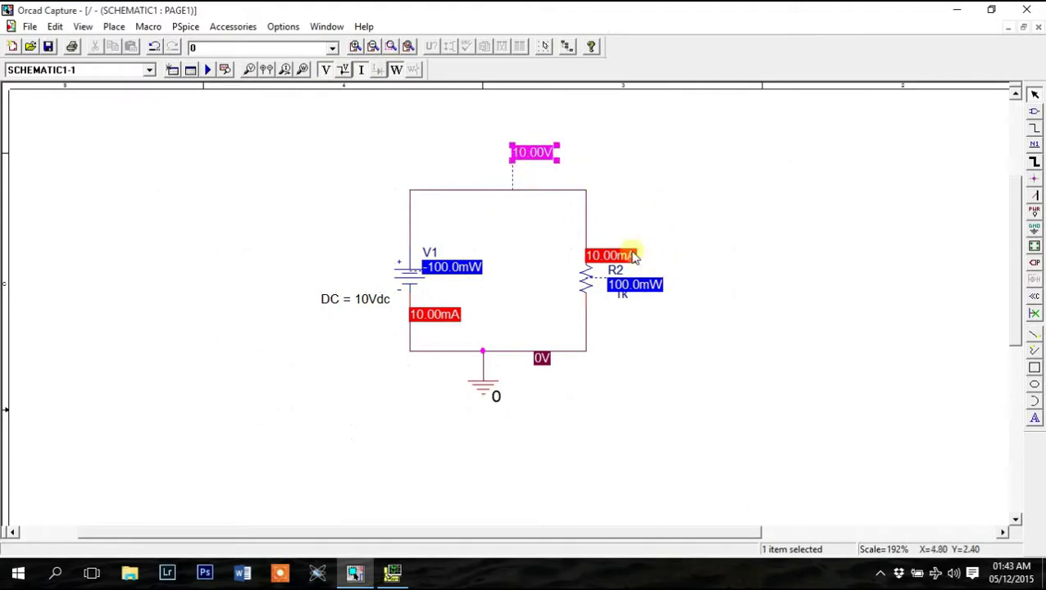
pyautogui.moveTo(636, 256); pyautogui.dragTo(664, 227)
pyautogui.click(663, 304)
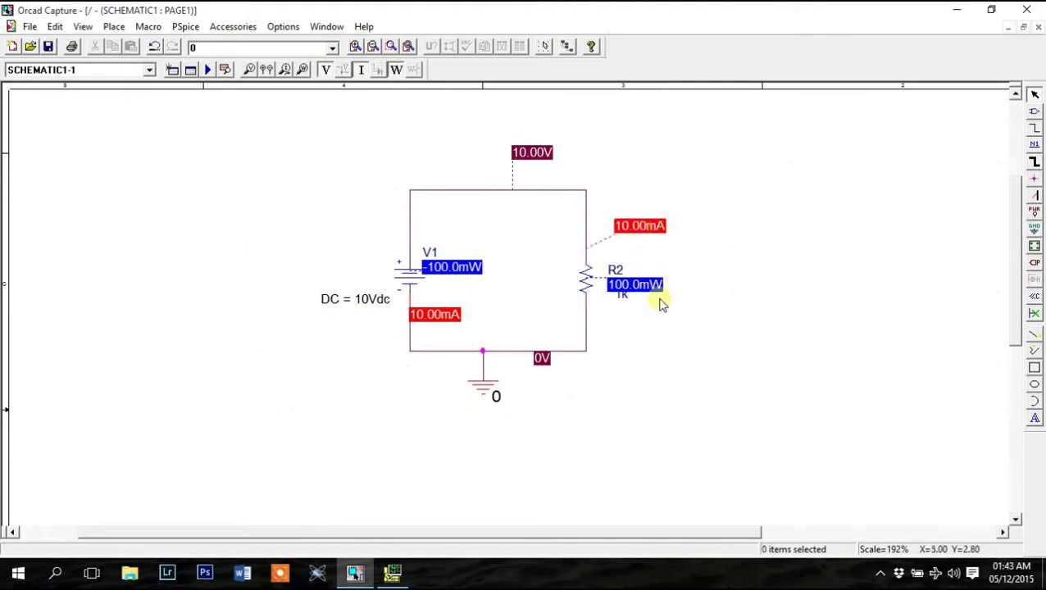
pyautogui.moveTo(659, 287); pyautogui.dragTo(707, 369)
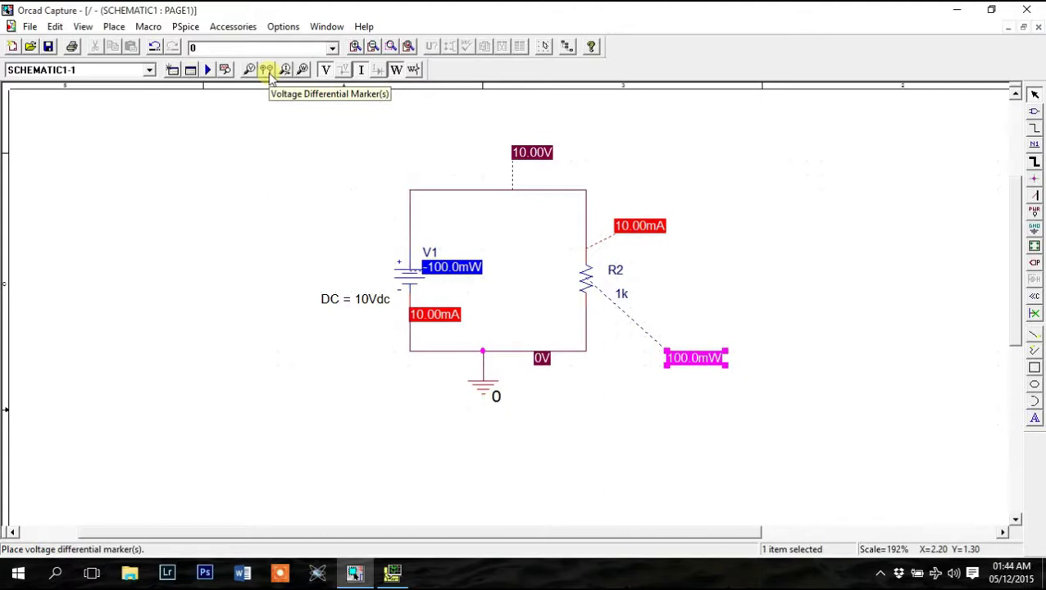
# Place V+ and V- differential markers across R2, rerun PSpice and maximize the plot
pyautogui.click(266, 70)
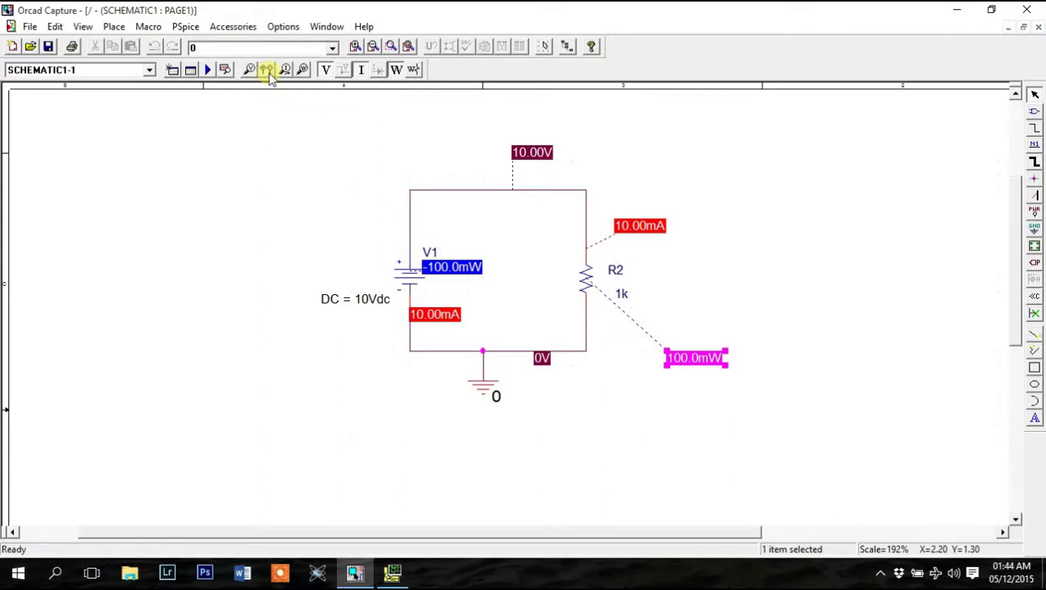
pyautogui.click(583, 208)
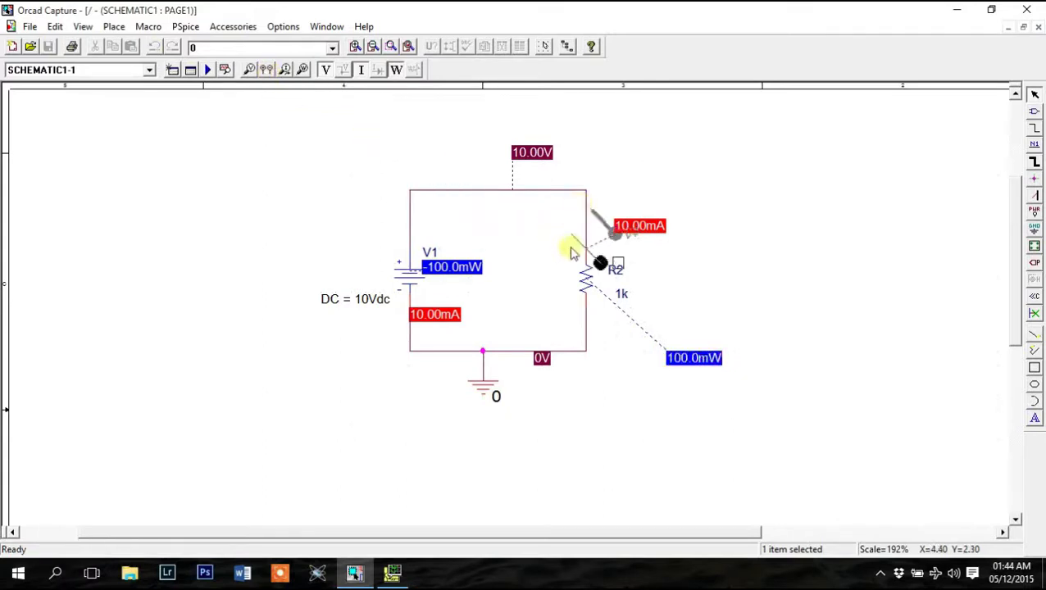
pyautogui.click(586, 348)
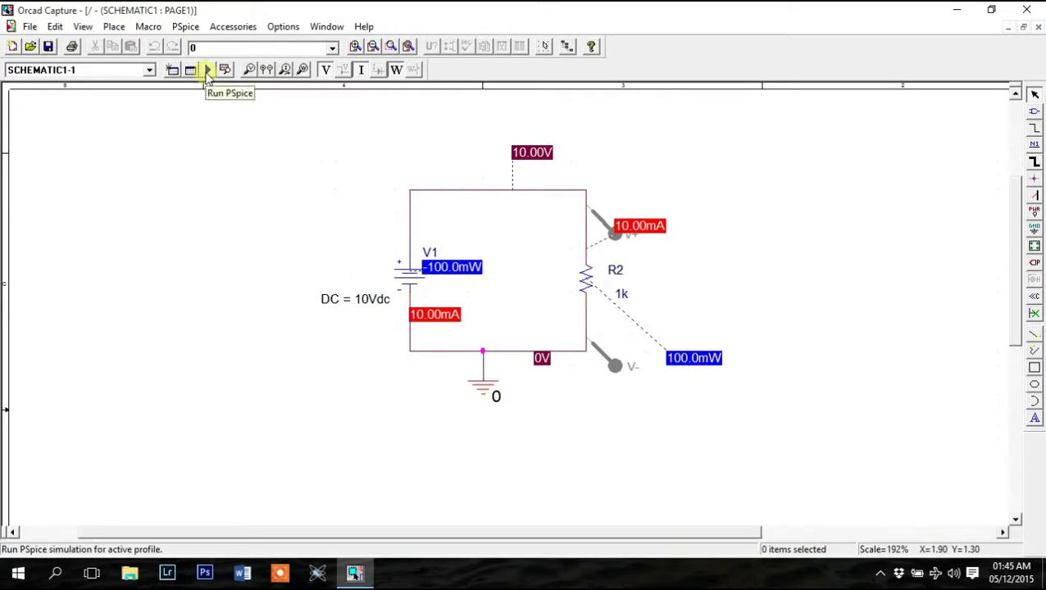
pyautogui.click(208, 70)
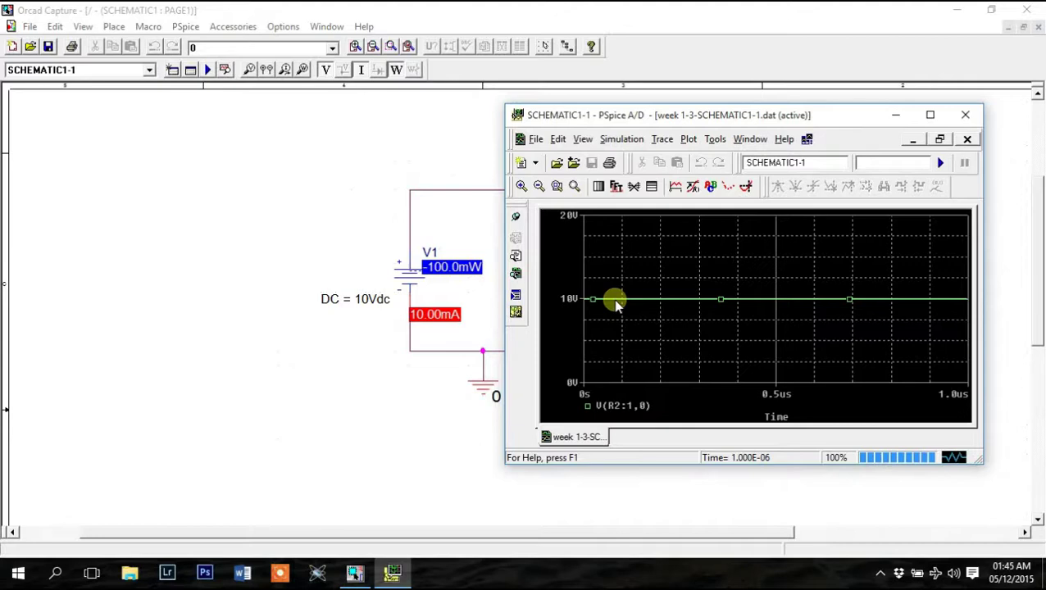
pyautogui.click(929, 115)
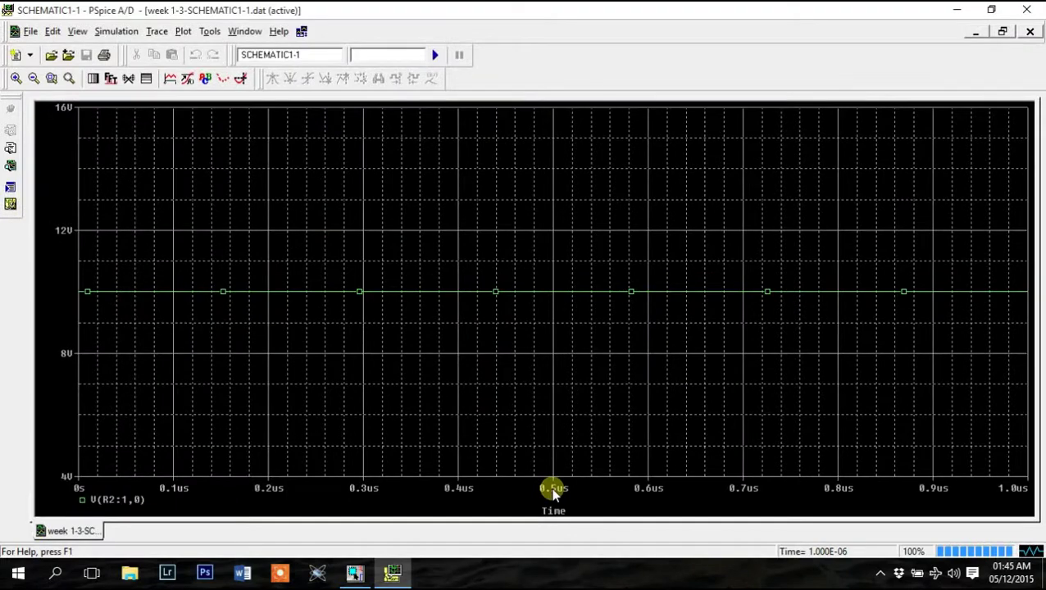
# In Axis Settings, set Minor Grids to None on both the X Grid and Y Grid
pyautogui.doubleClick(553, 491)
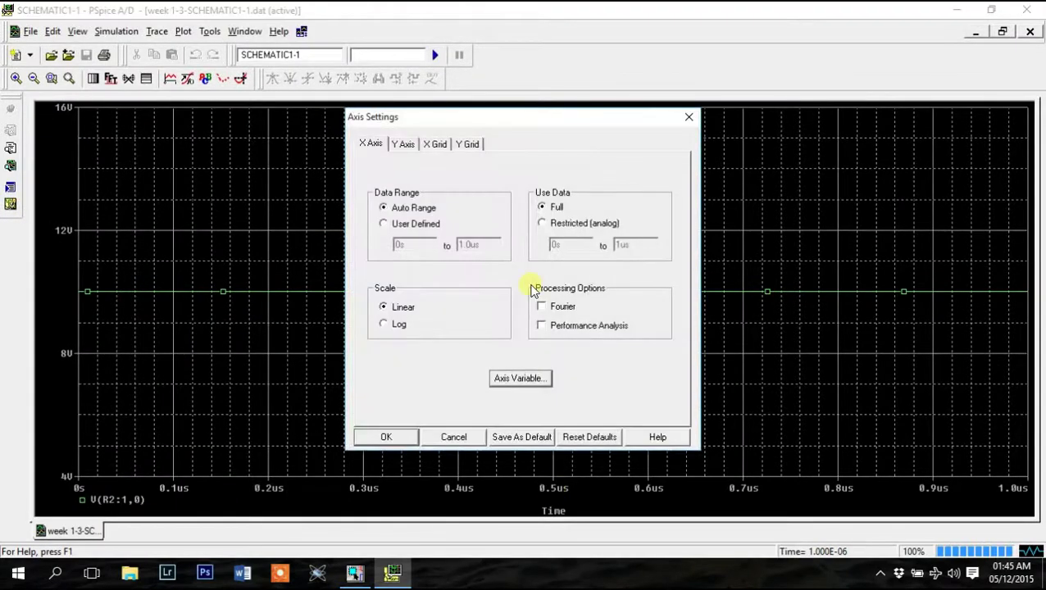
pyautogui.click(389, 227)
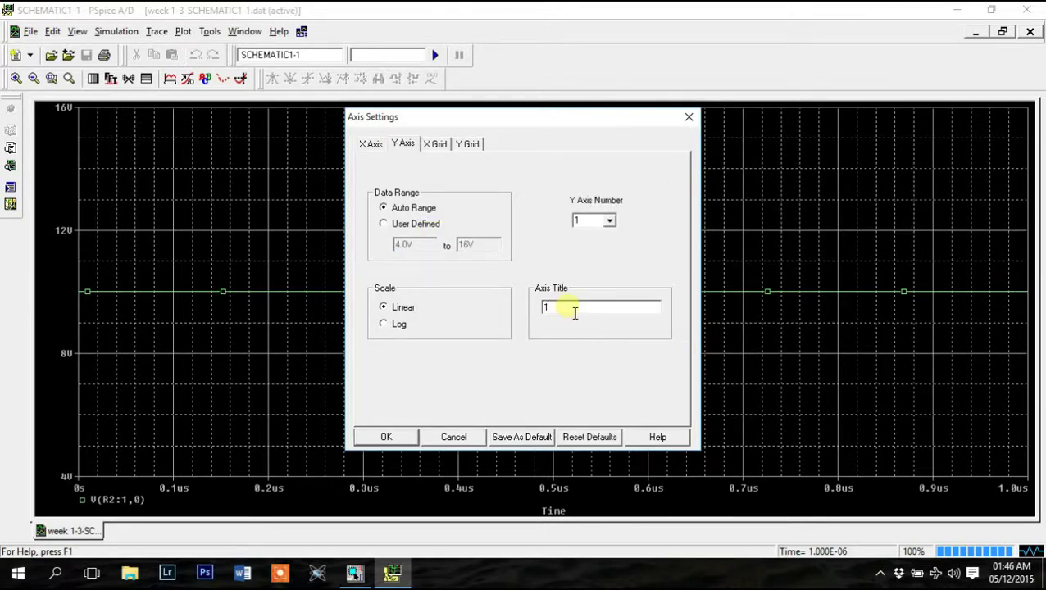
pyautogui.click(436, 145)
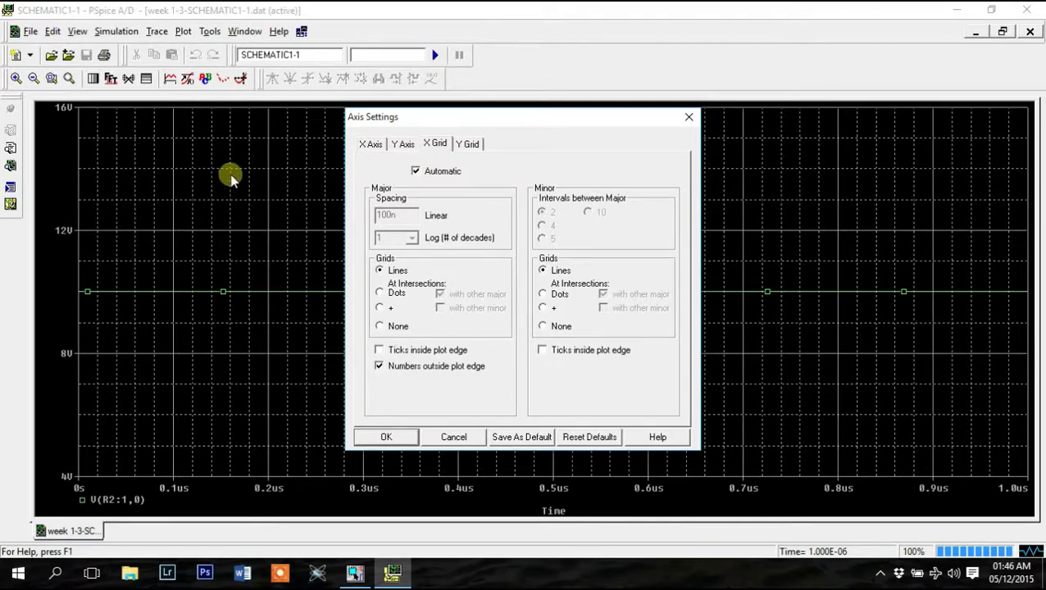
pyautogui.click(544, 326)
pyautogui.click(467, 143)
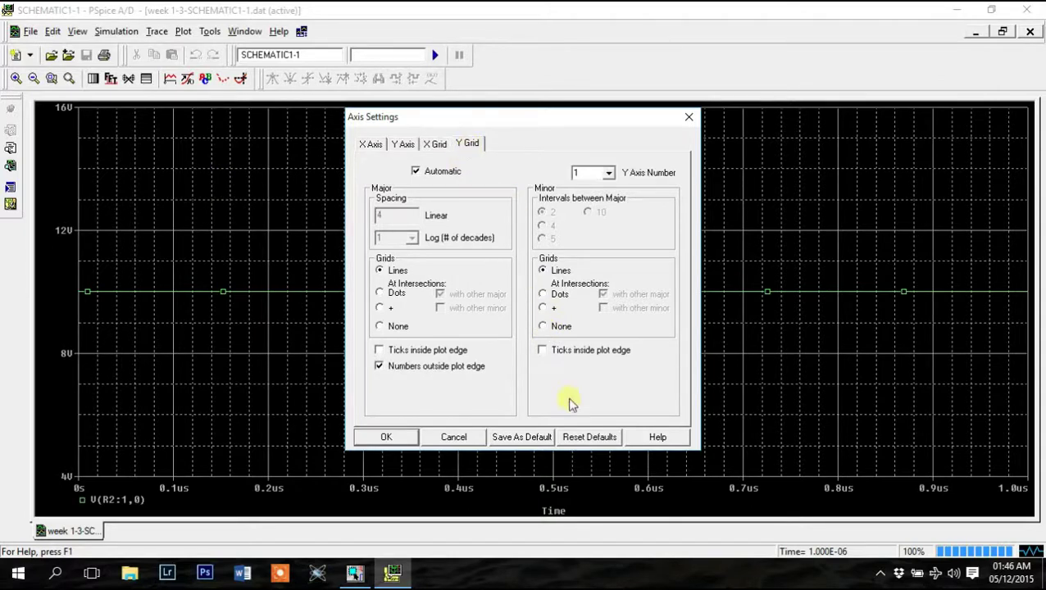
pyautogui.click(558, 332)
pyautogui.click(385, 437)
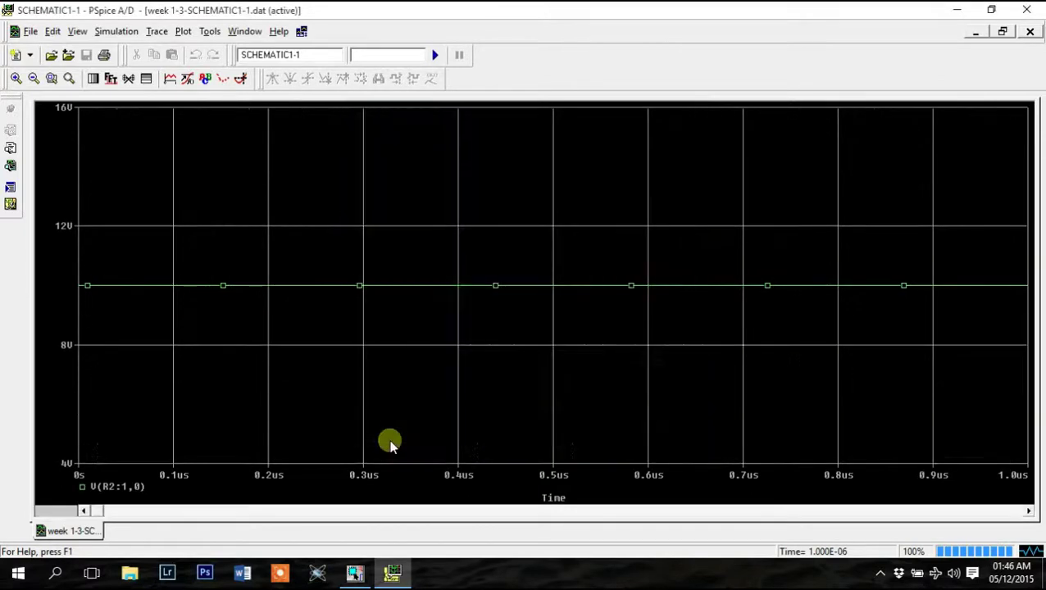
pyautogui.click(169, 79)
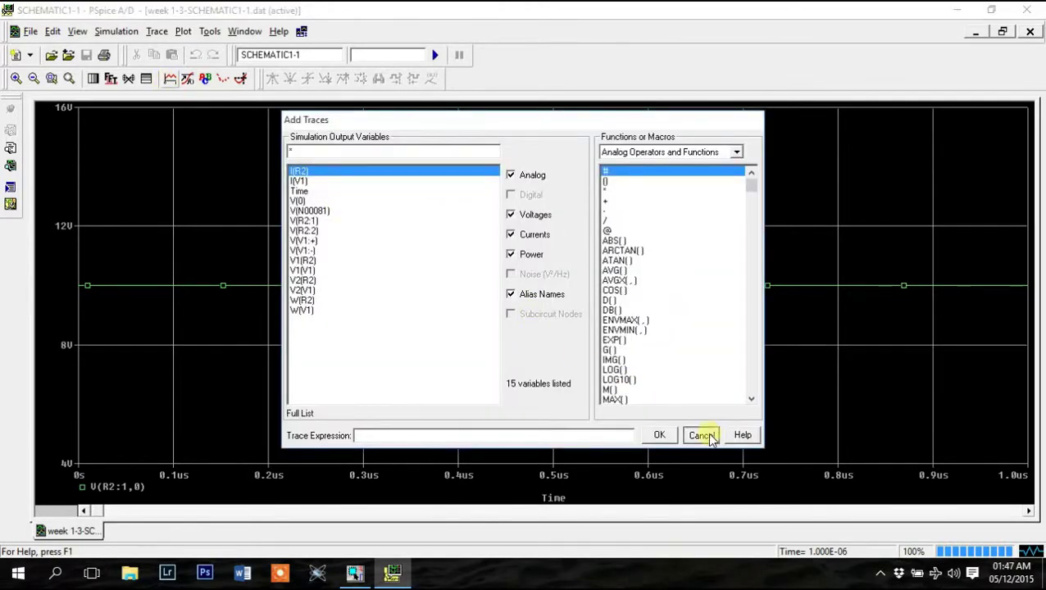
pyautogui.click(702, 435)
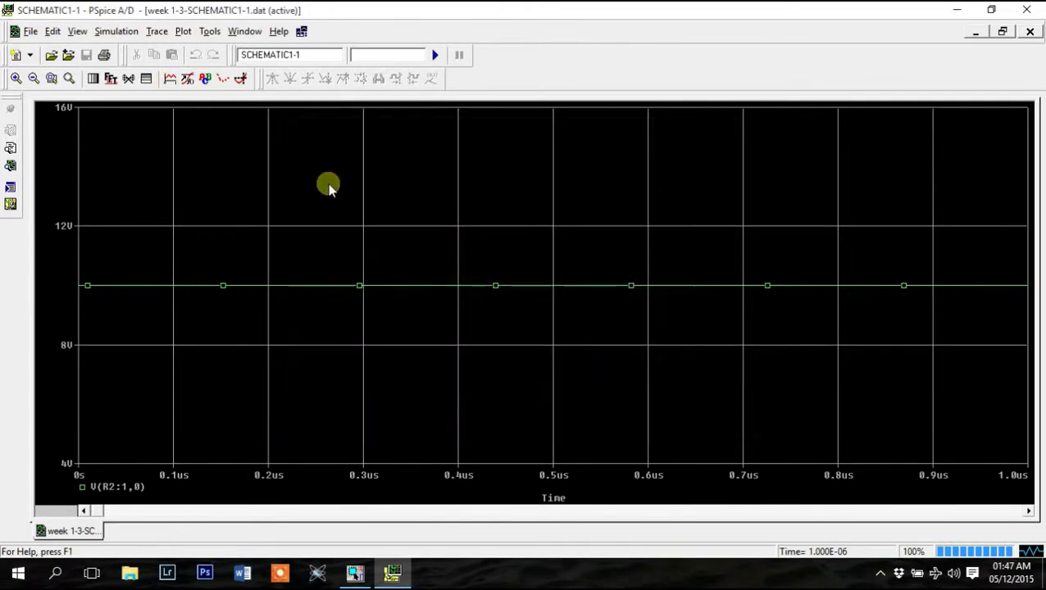
pyautogui.click(243, 78)
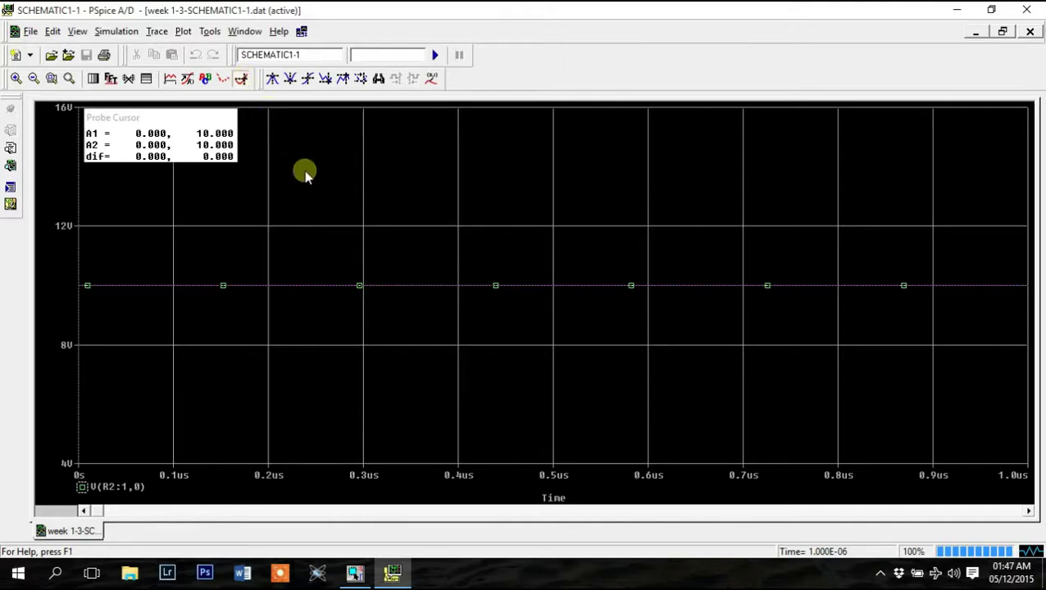
pyautogui.click(241, 79)
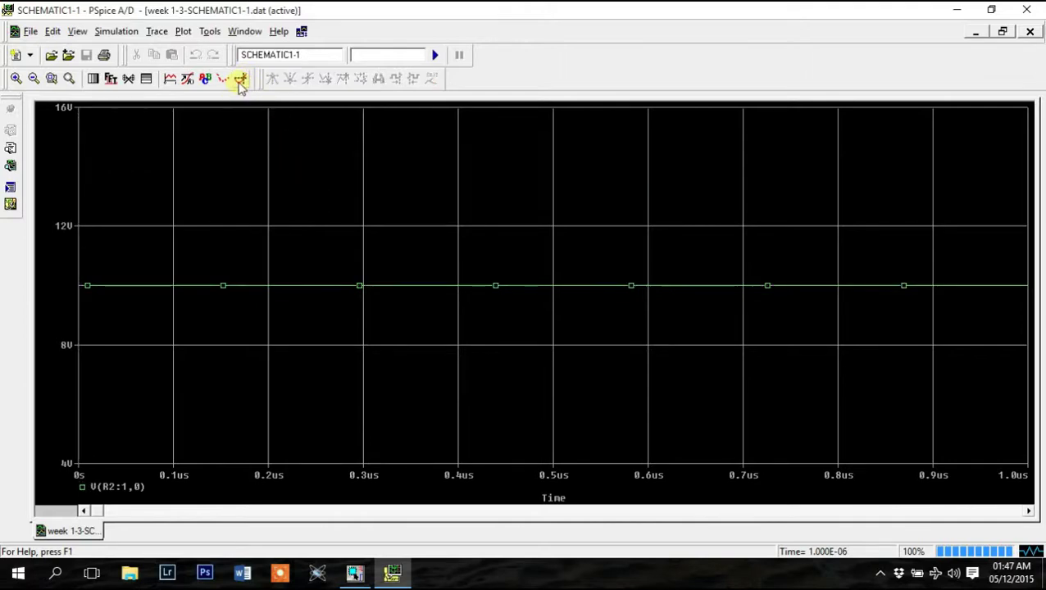
# Snap the Orcad Capture schematic to the left half and the PSpice plot to the right
pyautogui.click(355, 576)
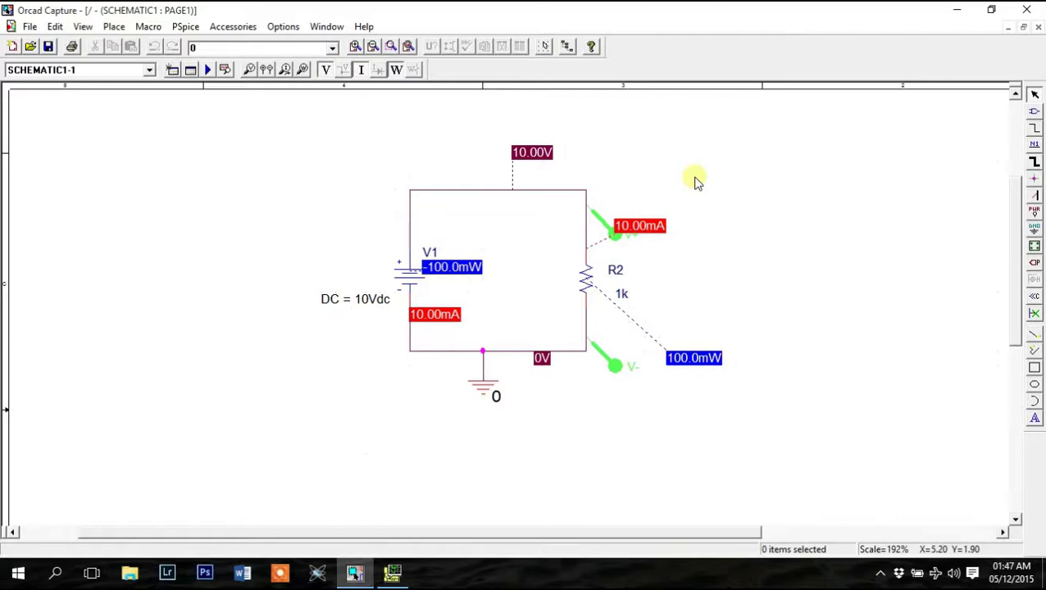
pyautogui.moveTo(855, 22); pyautogui.dragTo(1, 262)
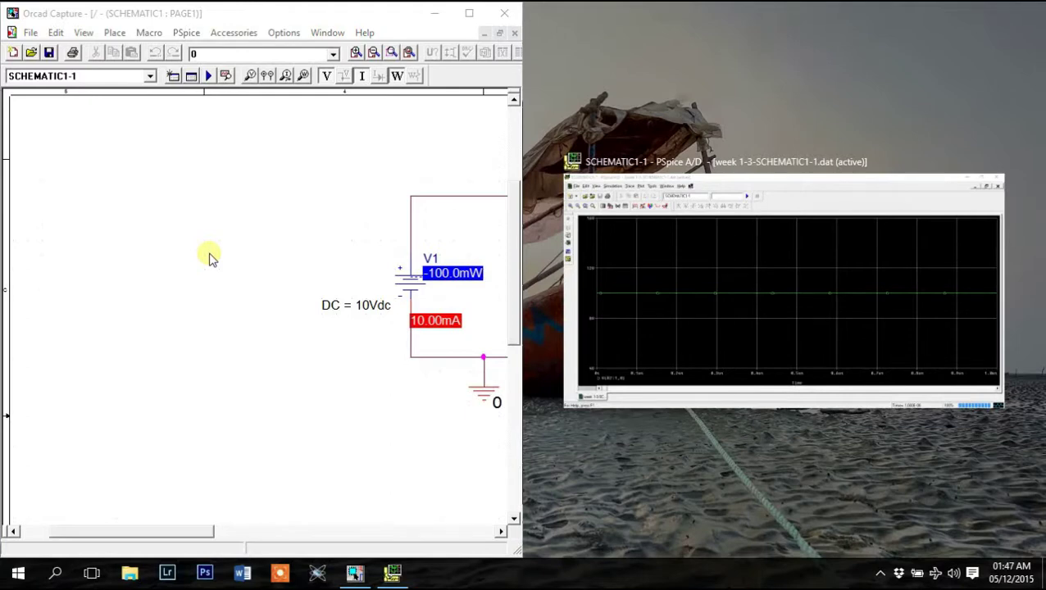
pyautogui.click(782, 274)
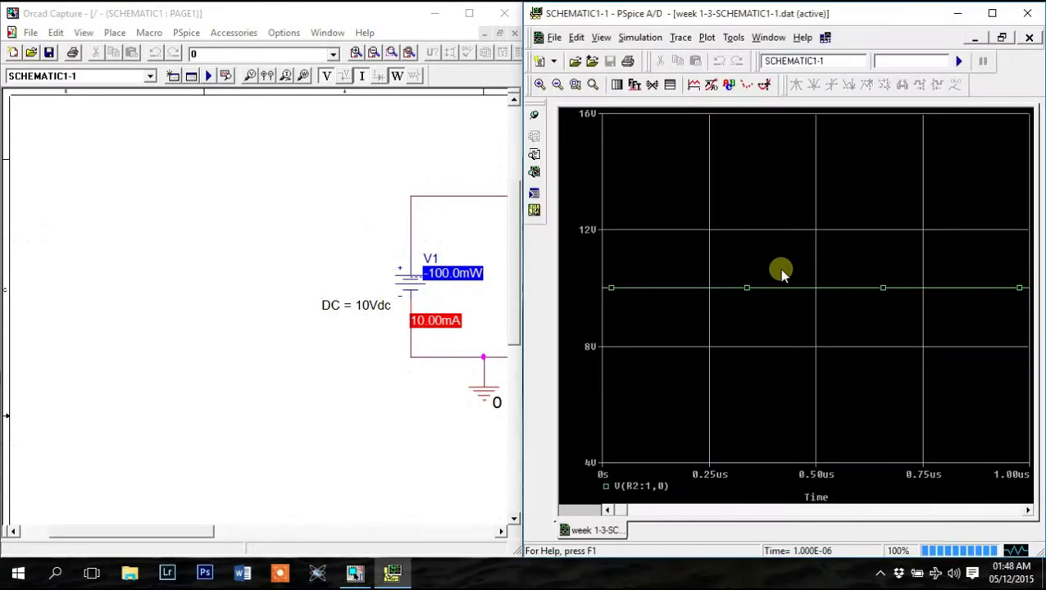
pyautogui.moveTo(189, 530); pyautogui.dragTo(264, 523)
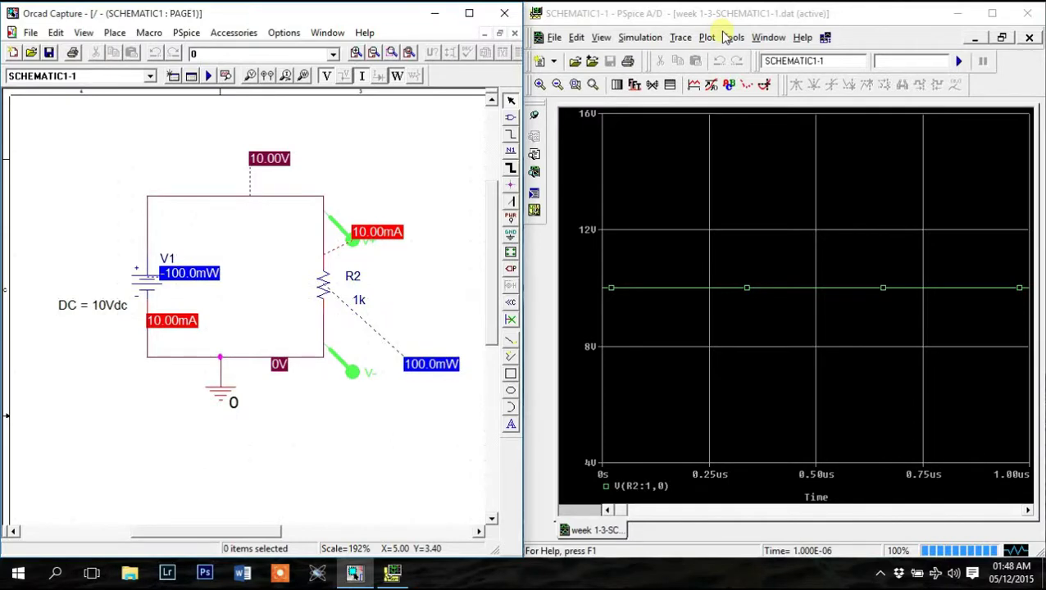
# Copy the plot via Window > Copy to Clipboard with transparent background and white changed to black
pyautogui.click(769, 38)
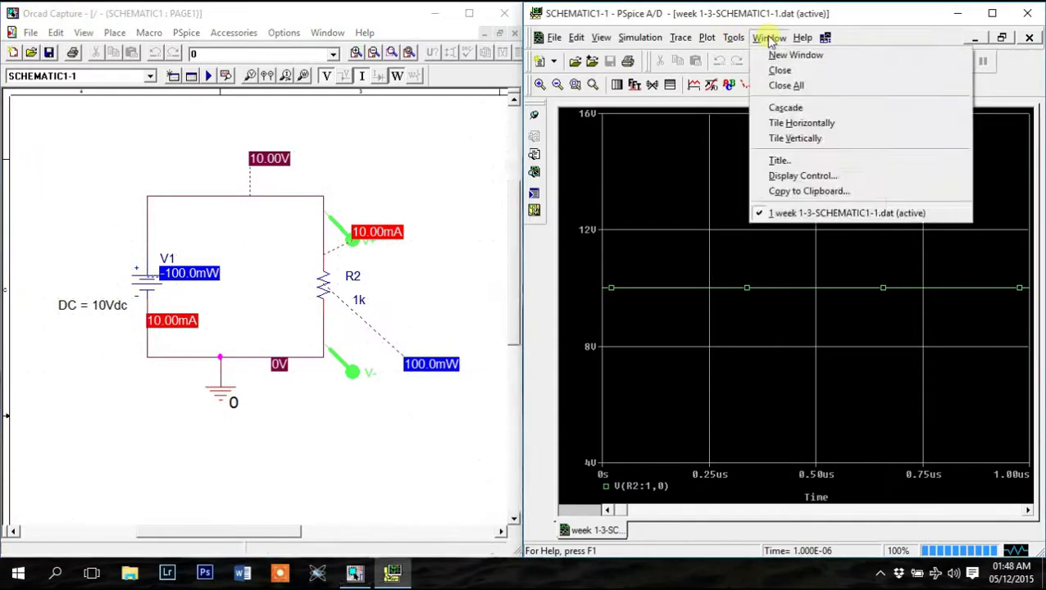
pyautogui.click(820, 193)
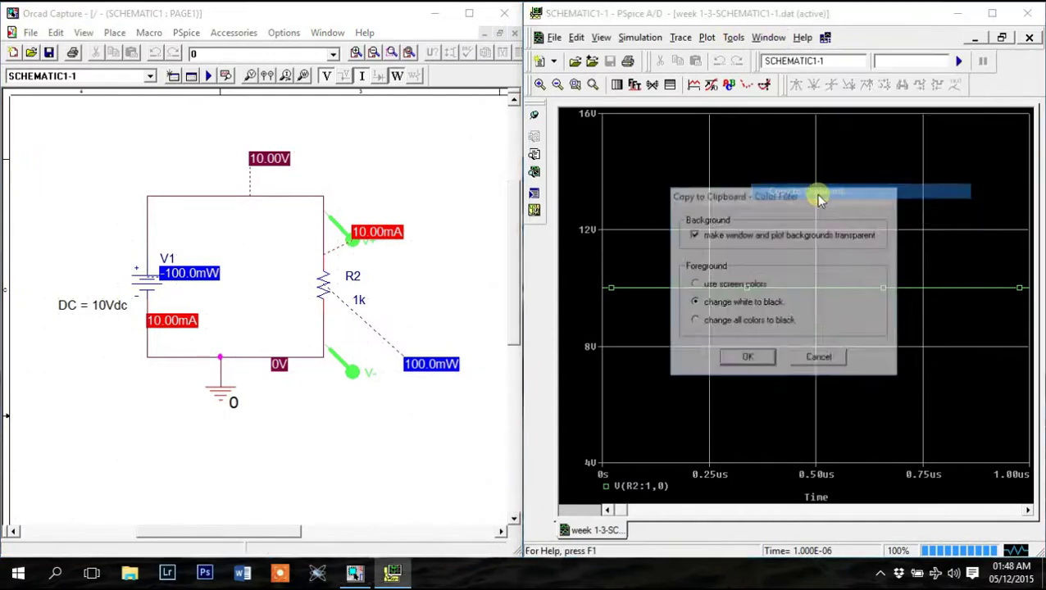
pyautogui.click(748, 360)
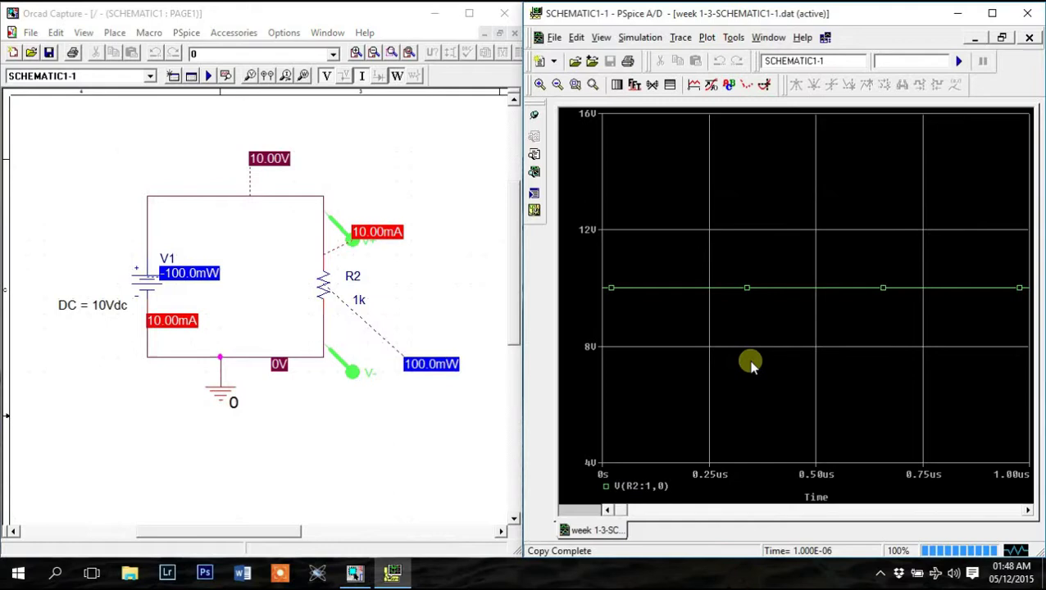